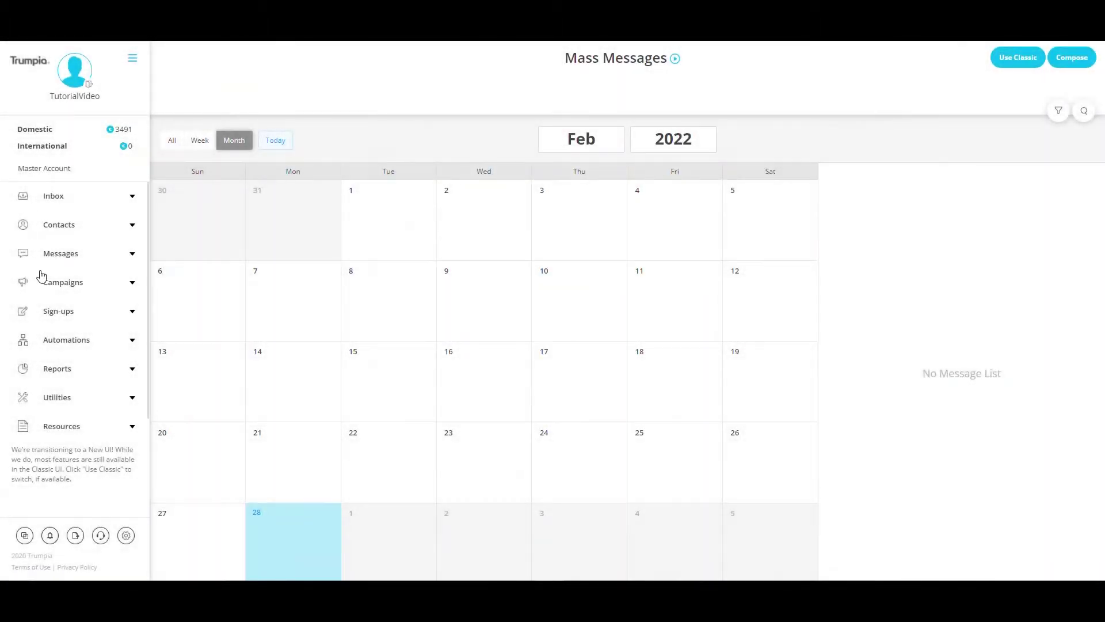
- Expand Sign-ups in the sidebar and open the empty Keyword Sign-ups list
click(89, 315)
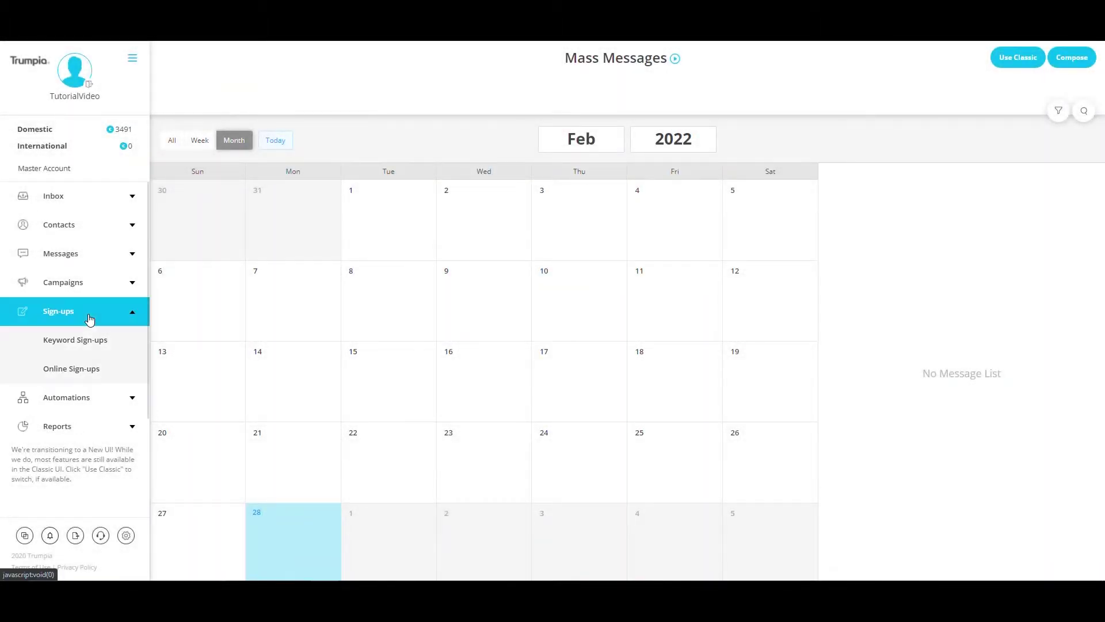
click(86, 345)
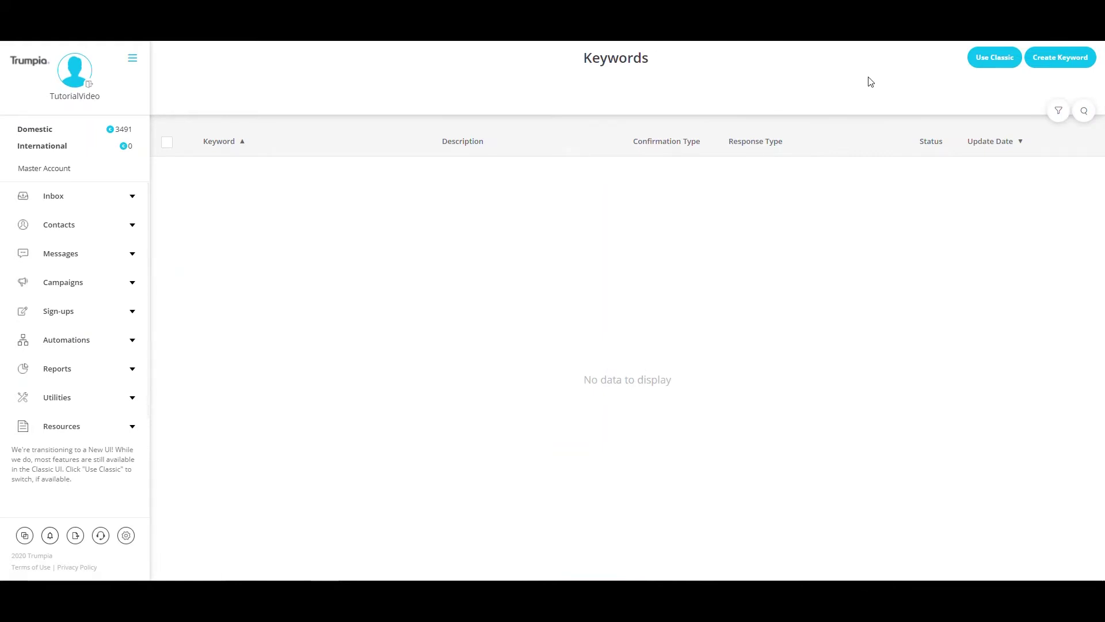
- Create a new keyword 'Tutorial' with the description 'Tutorial Video'
click(1061, 62)
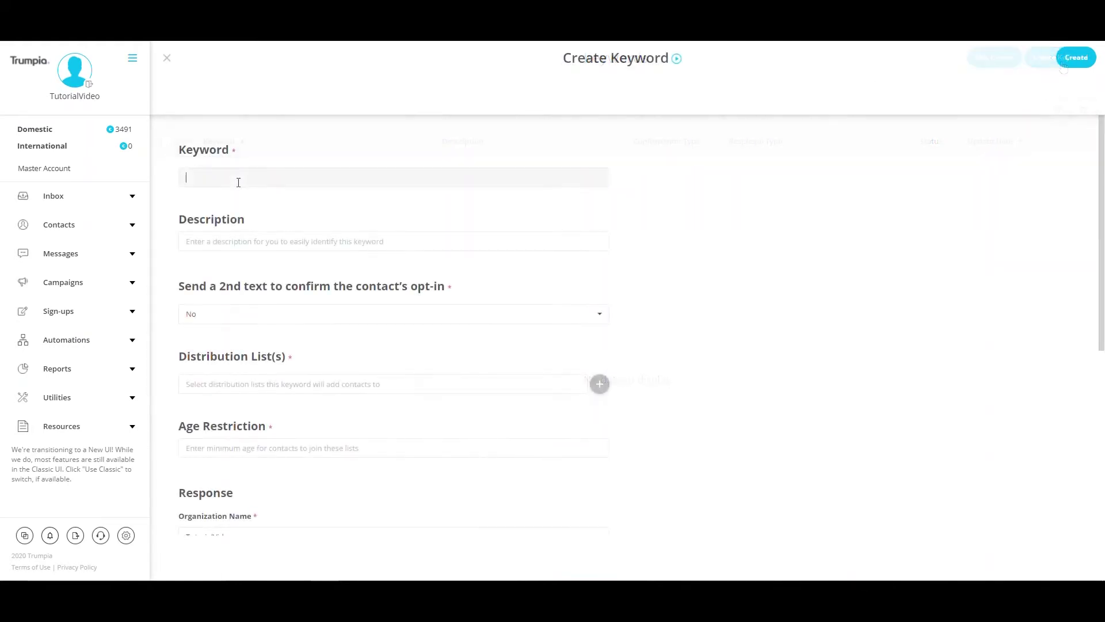
text(Tutor)
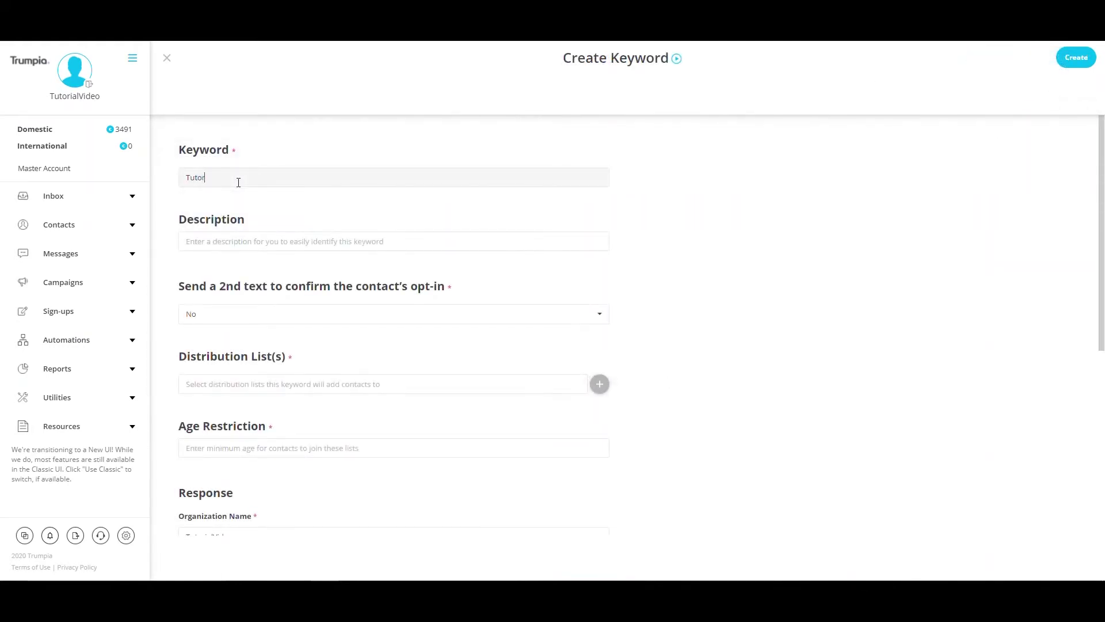
text(ial)
click(217, 241)
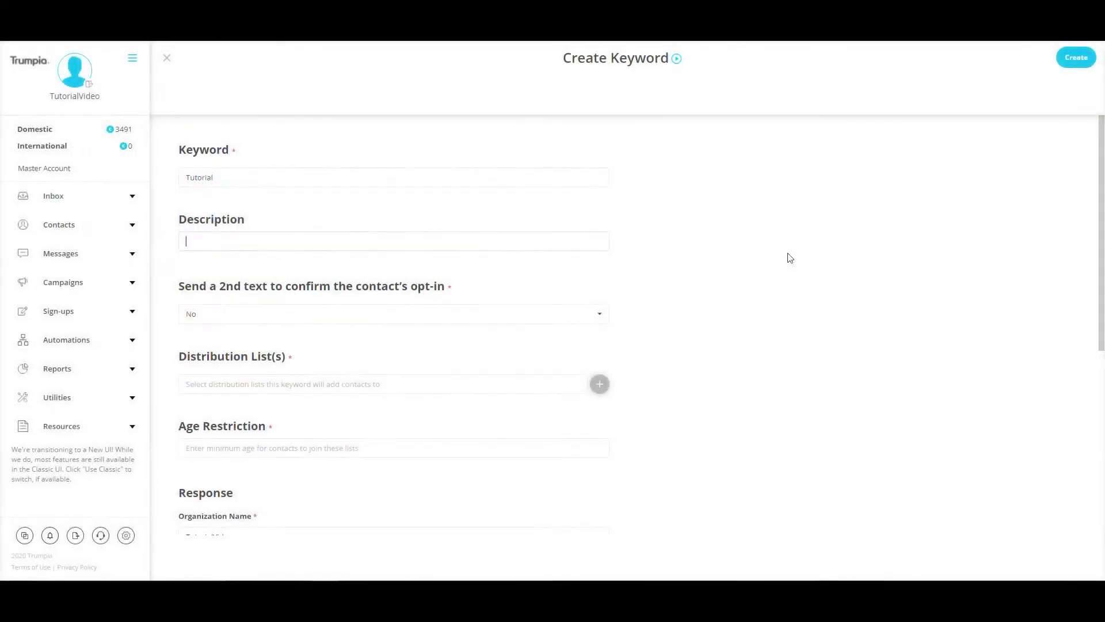
text(Tuto)
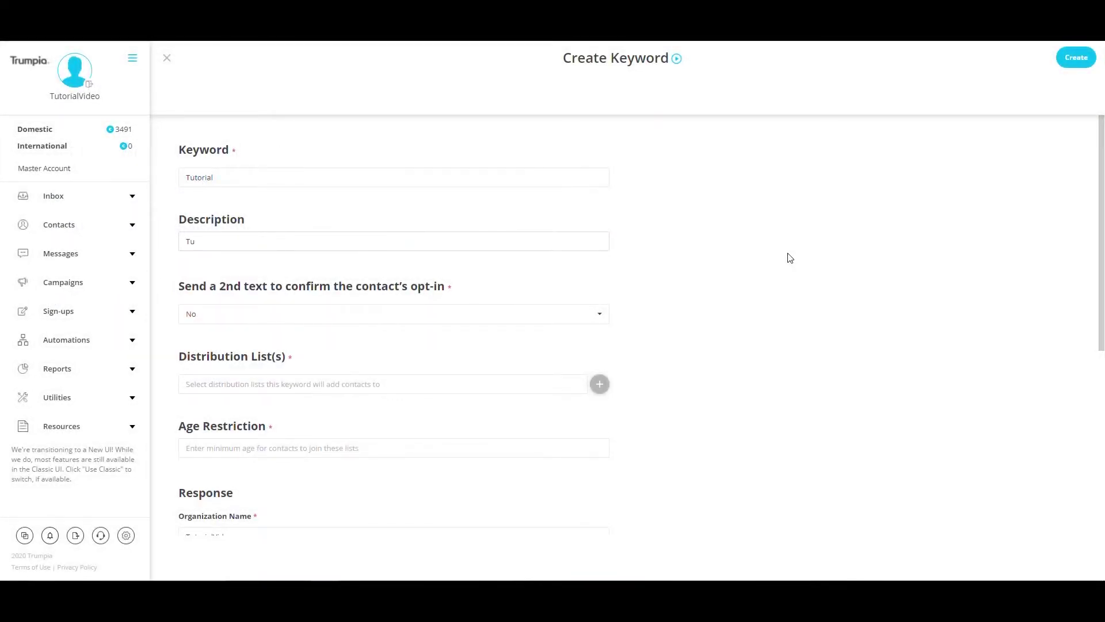
text(rial Video)
click(240, 313)
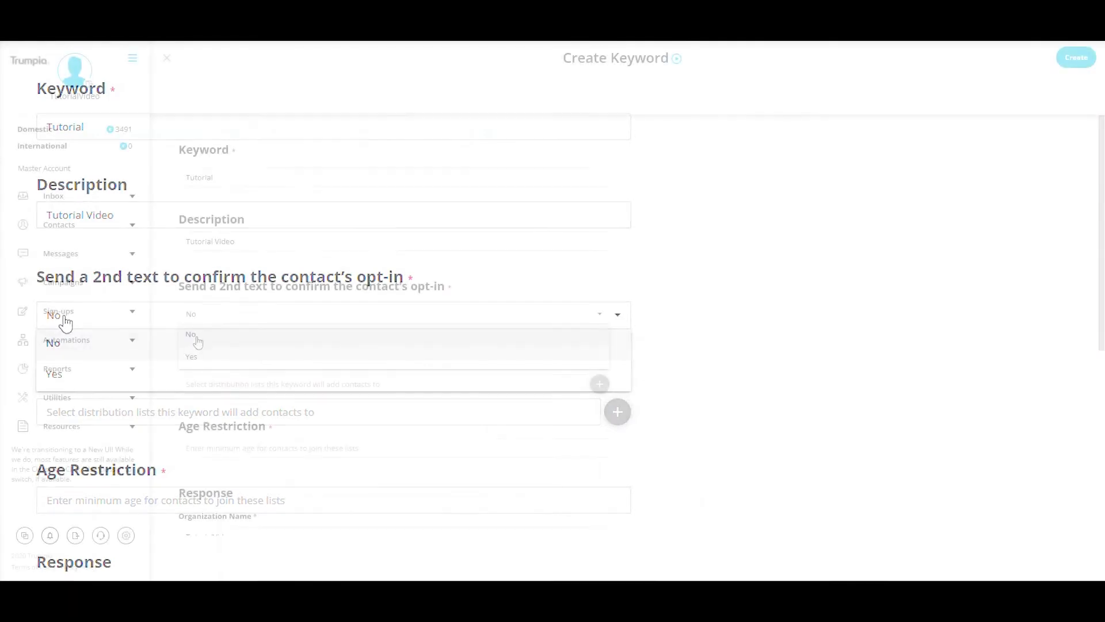
- Set 'Send a 2nd text to confirm the contact's opt-in' to No
click(56, 342)
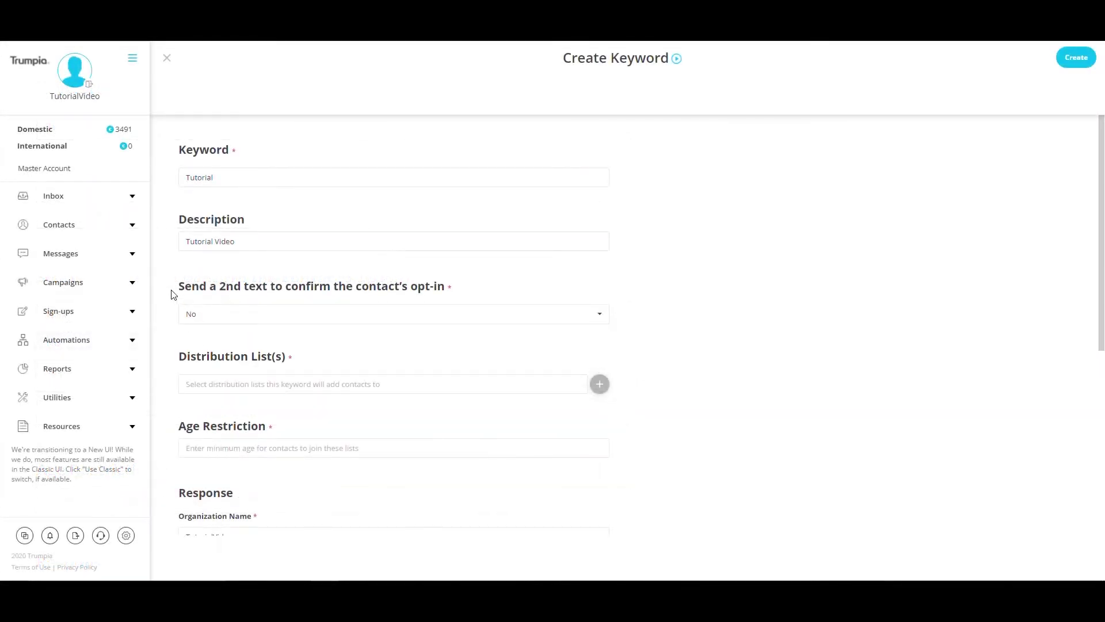
scroll(171, 295, down, 2)
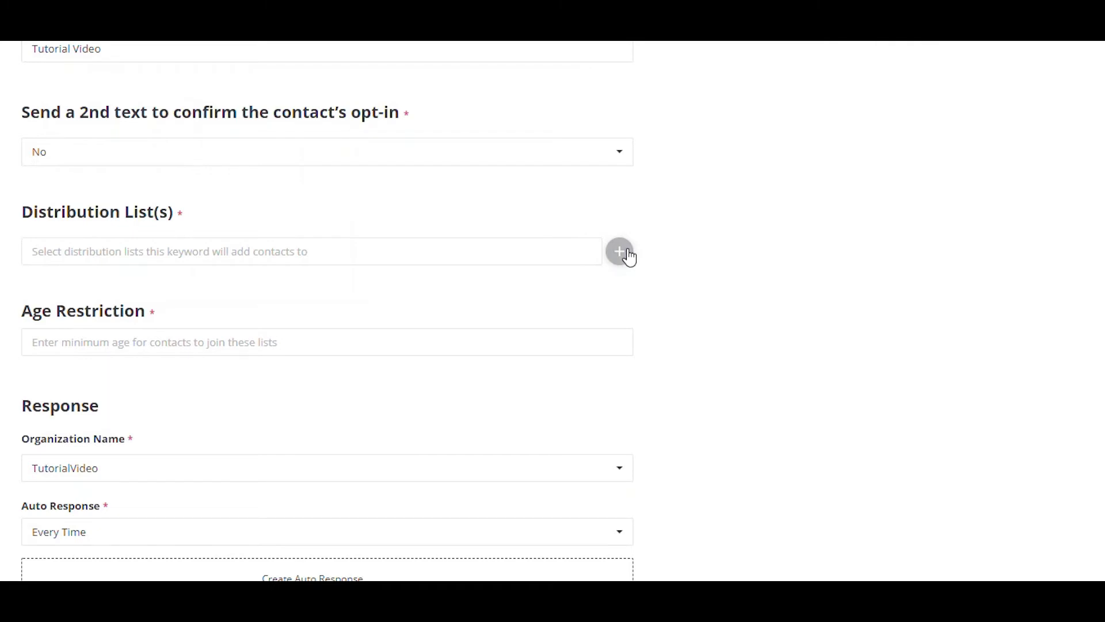
- Add the Tutorial Video Members distribution list to the keyword
click(626, 256)
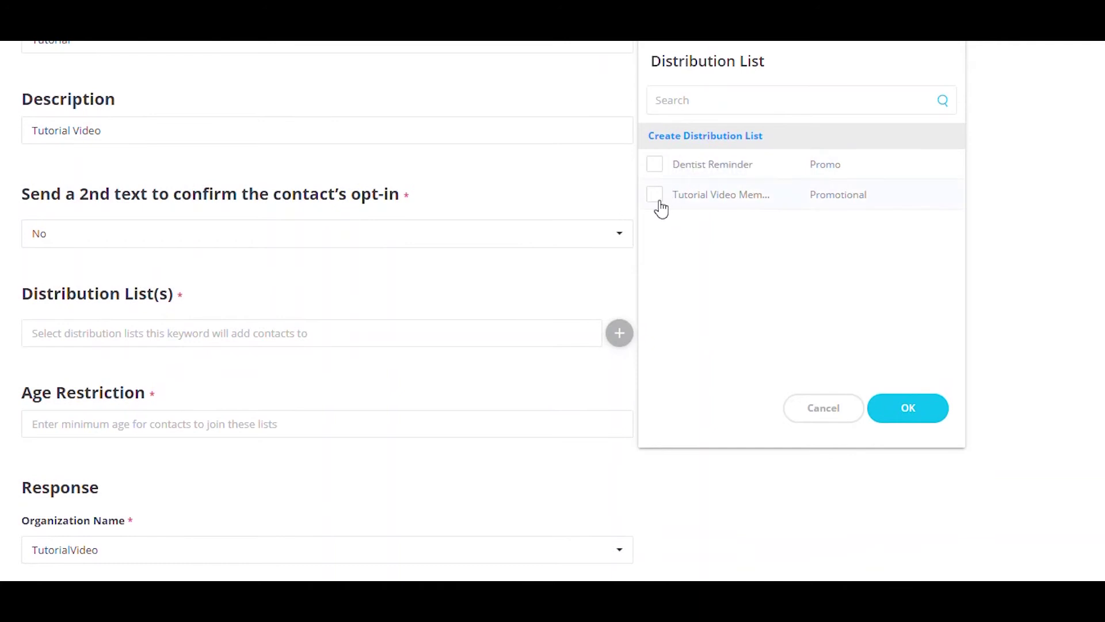
click(656, 197)
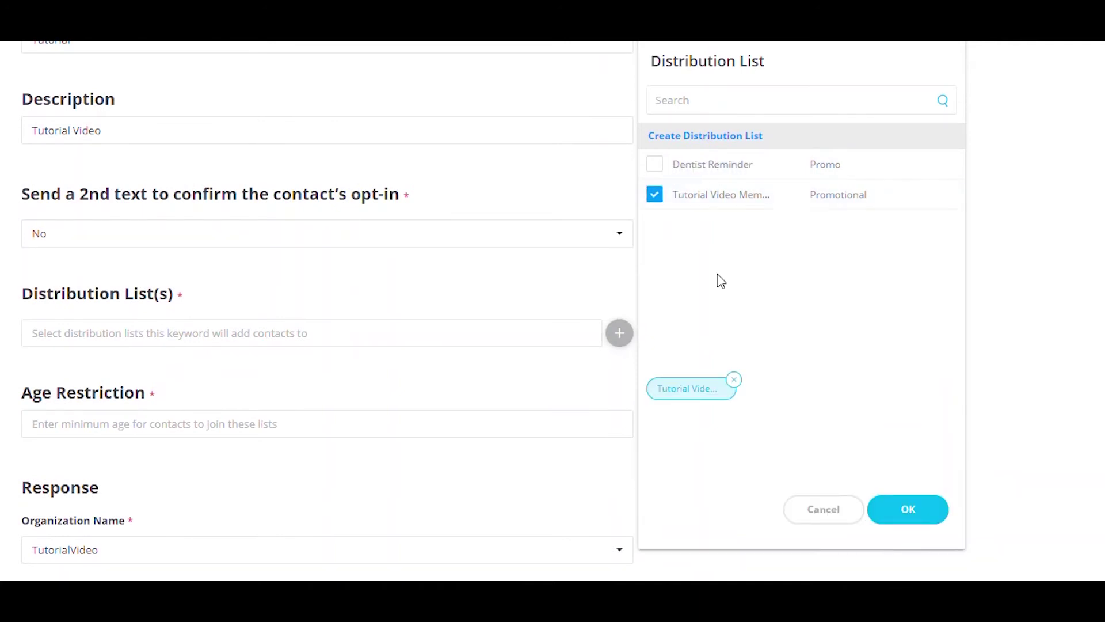
click(908, 510)
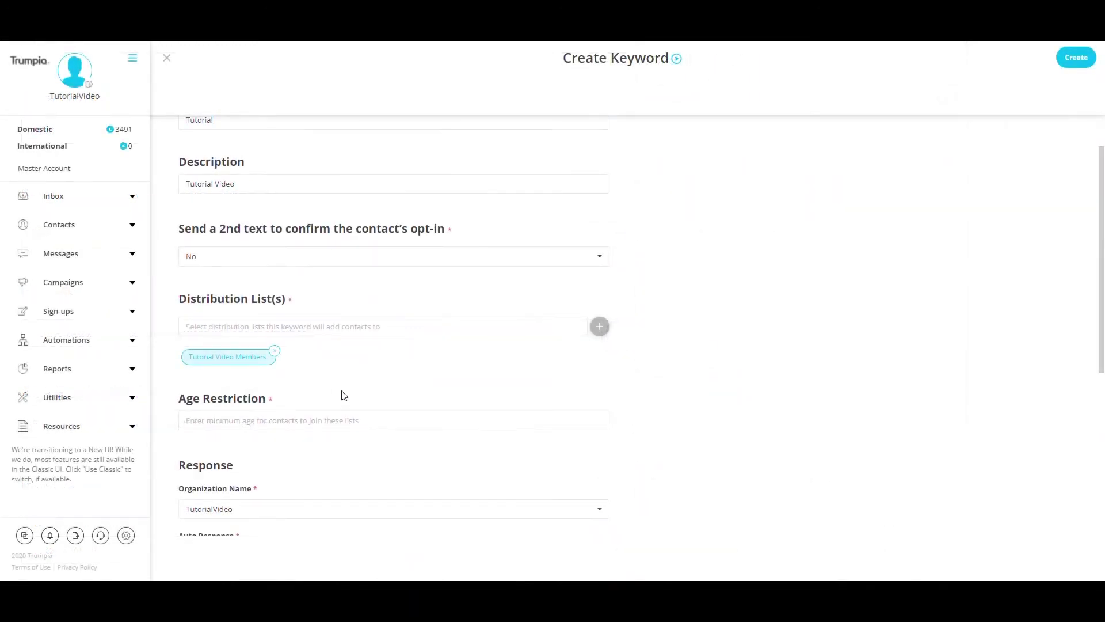
click(337, 419)
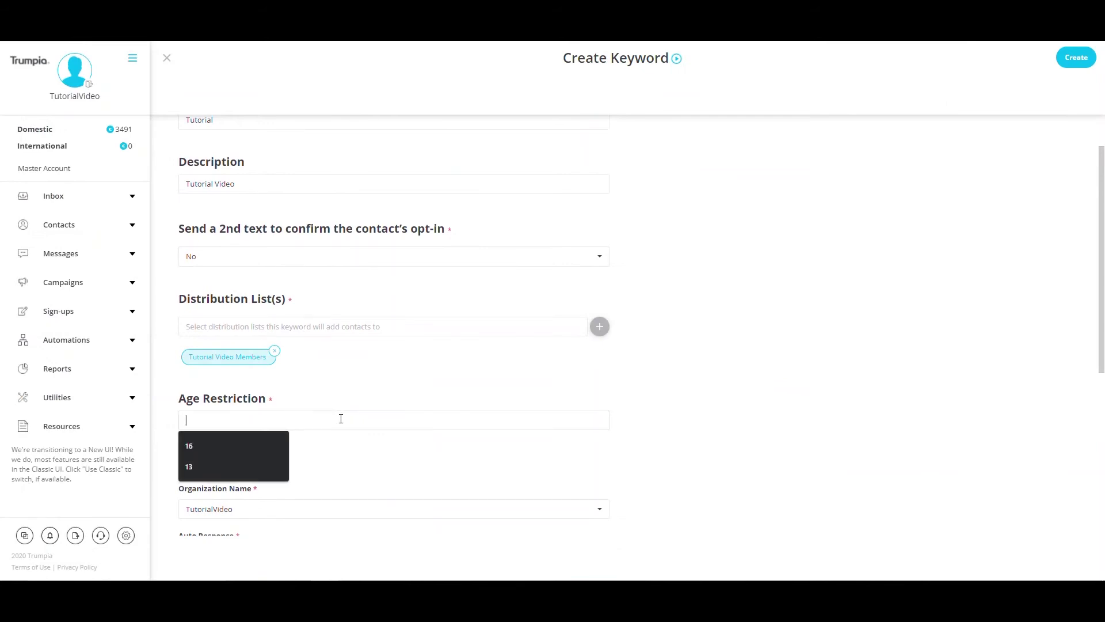
- Enter 13 as the keyword's minimum age restriction
text(13)
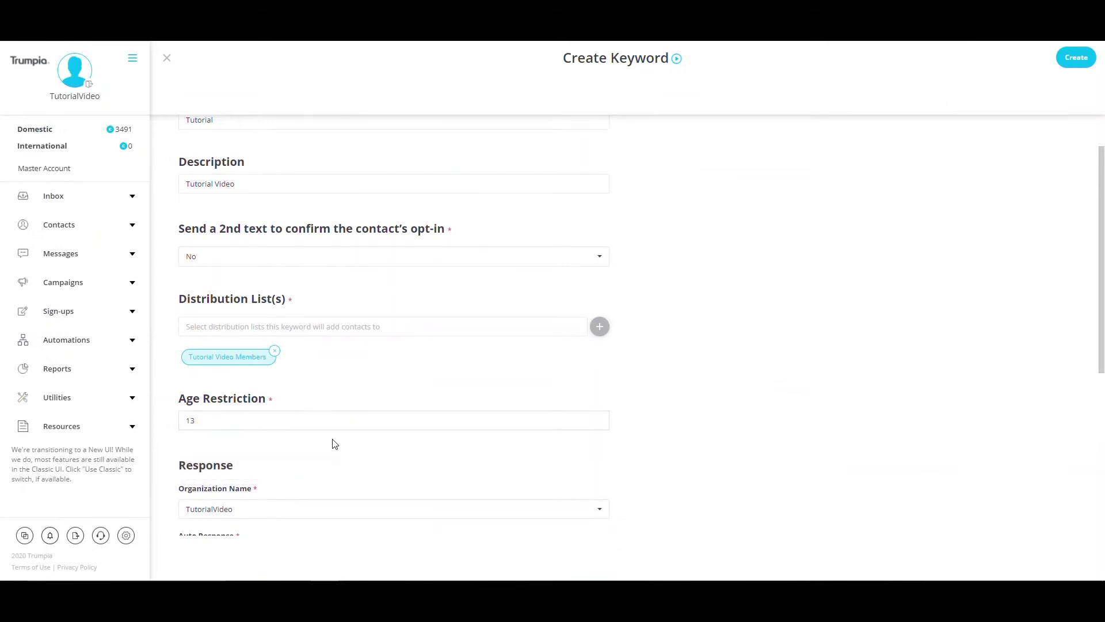
scroll(335, 449, down, 1)
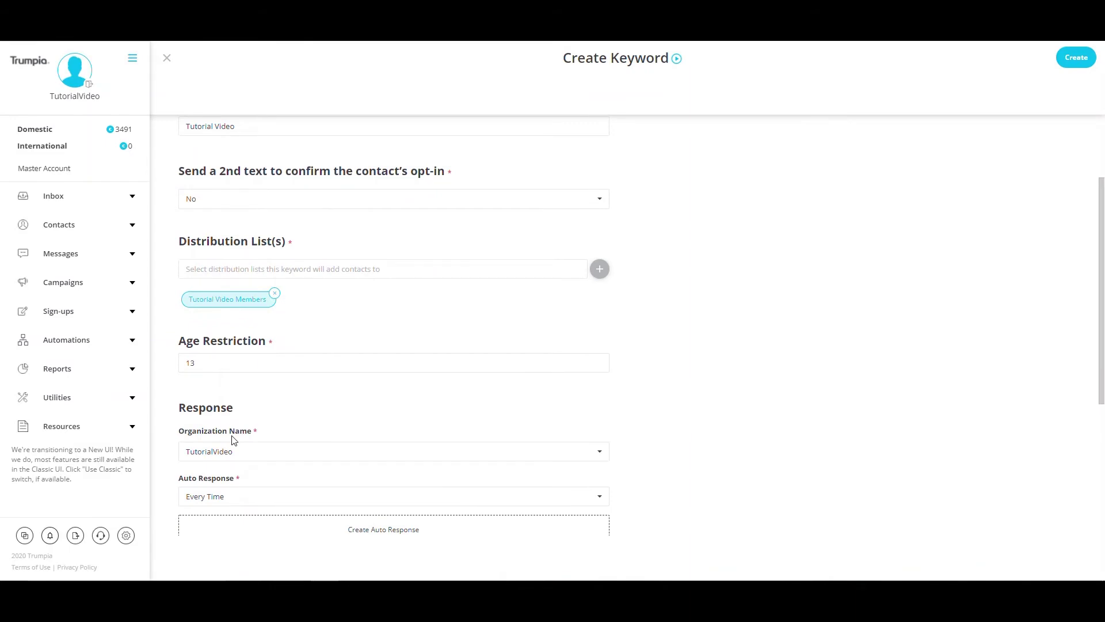
- Keep organization name TutorialVideo and auto response frequency Every Time
click(235, 445)
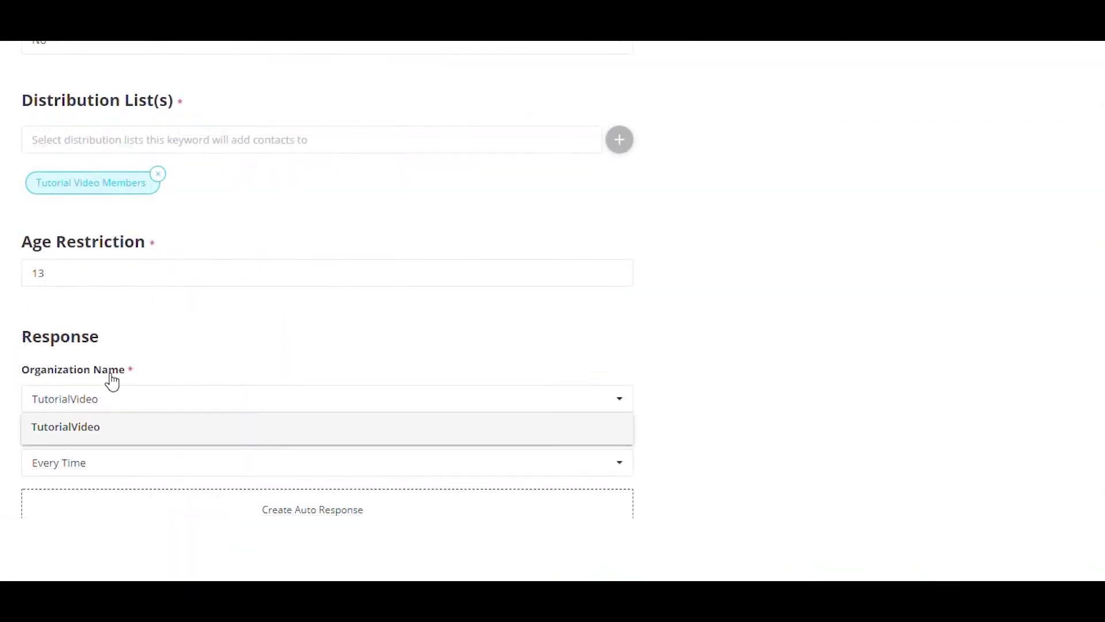
click(64, 428)
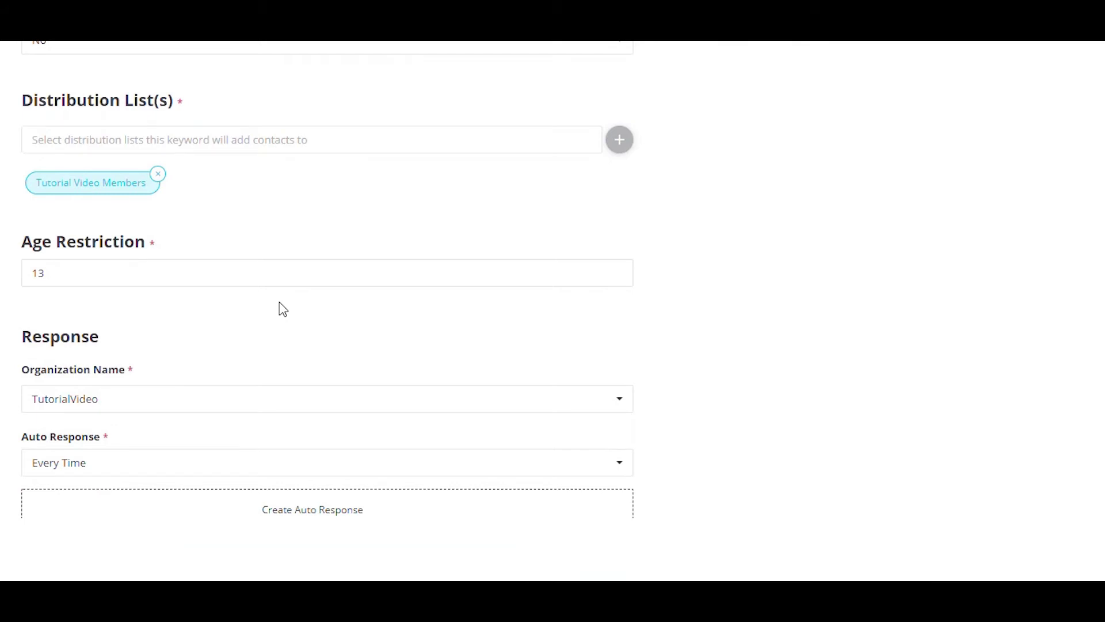
click(107, 463)
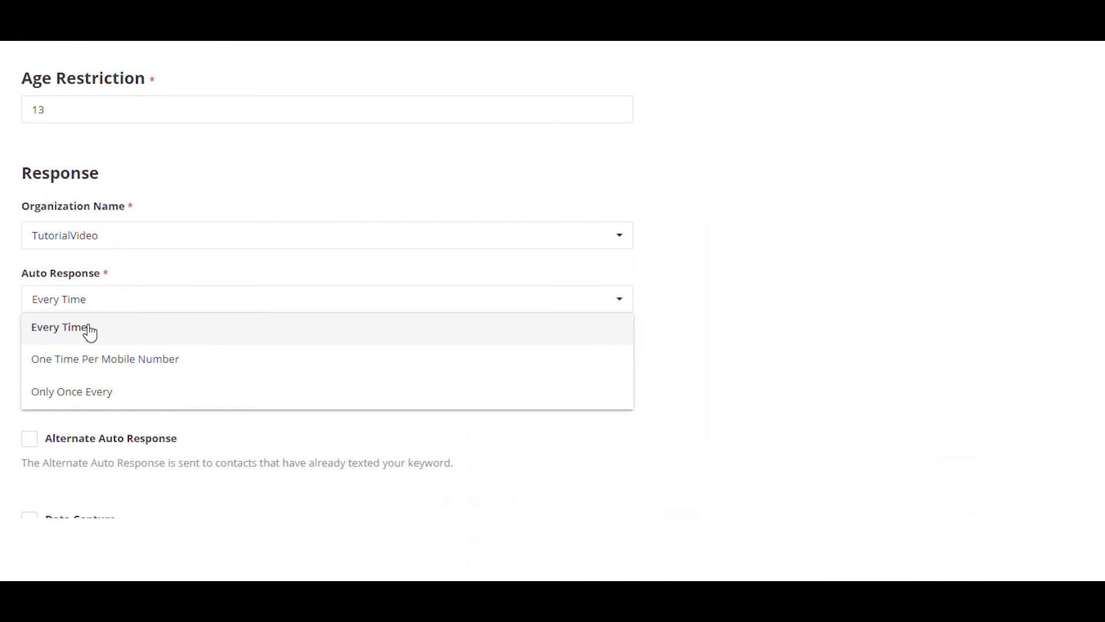
click(91, 331)
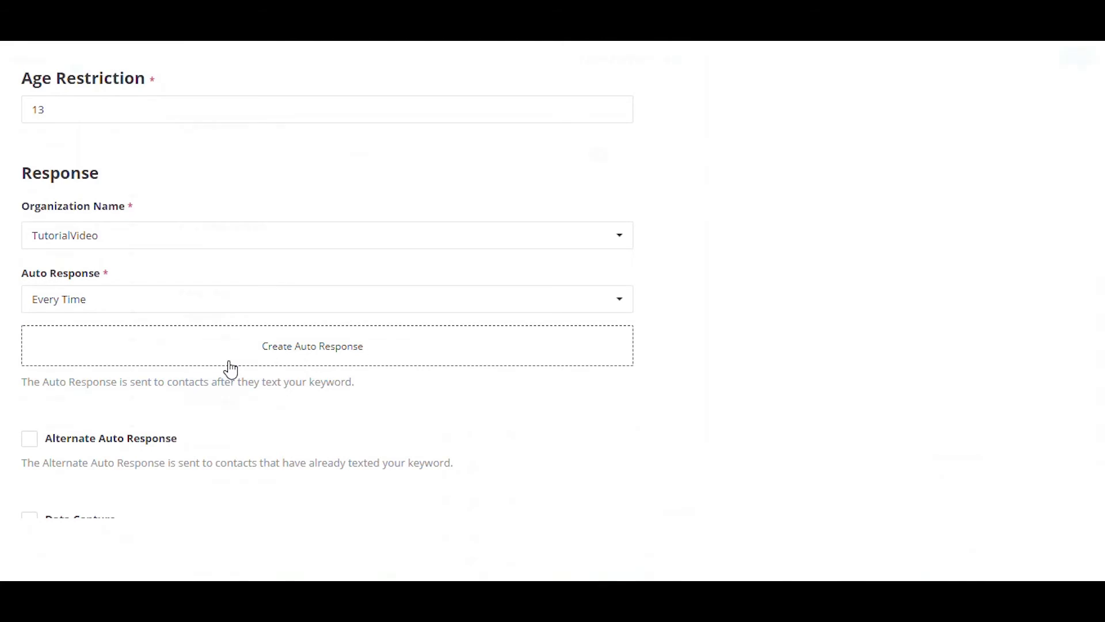
- Create and save the auto response message 'Thank you for opting in!'
click(326, 406)
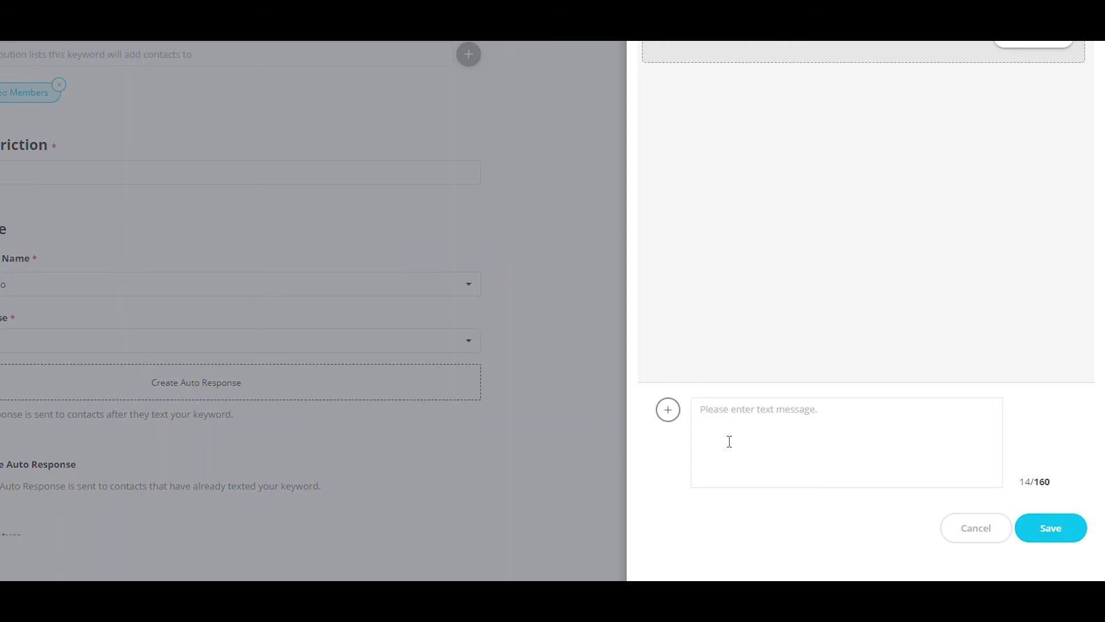
click(729, 440)
text(Thank you for o)
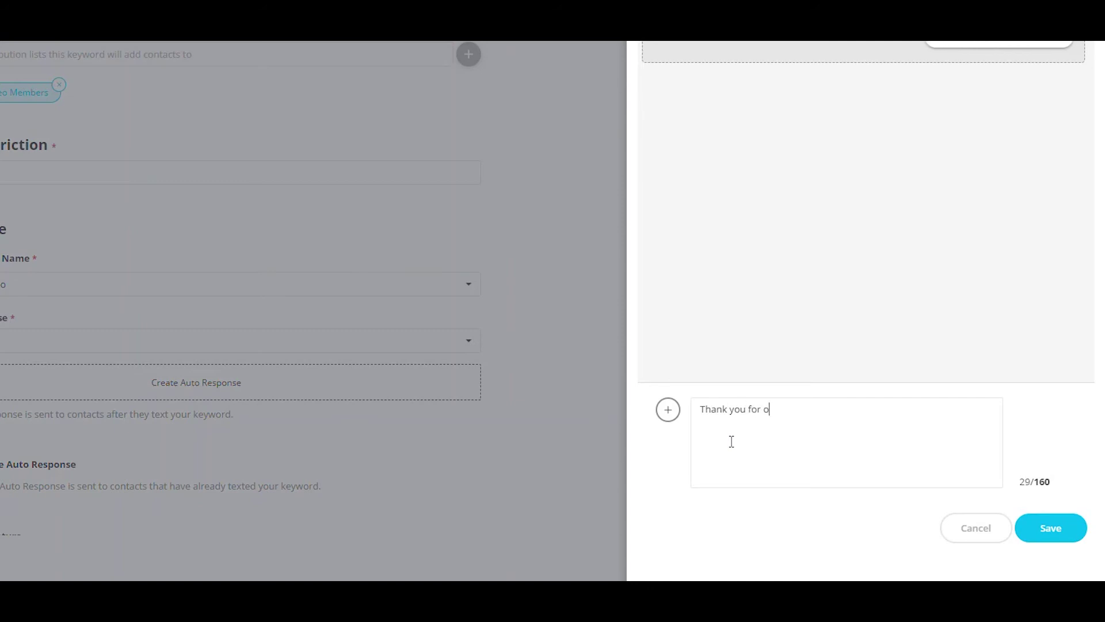
text(pting in!)
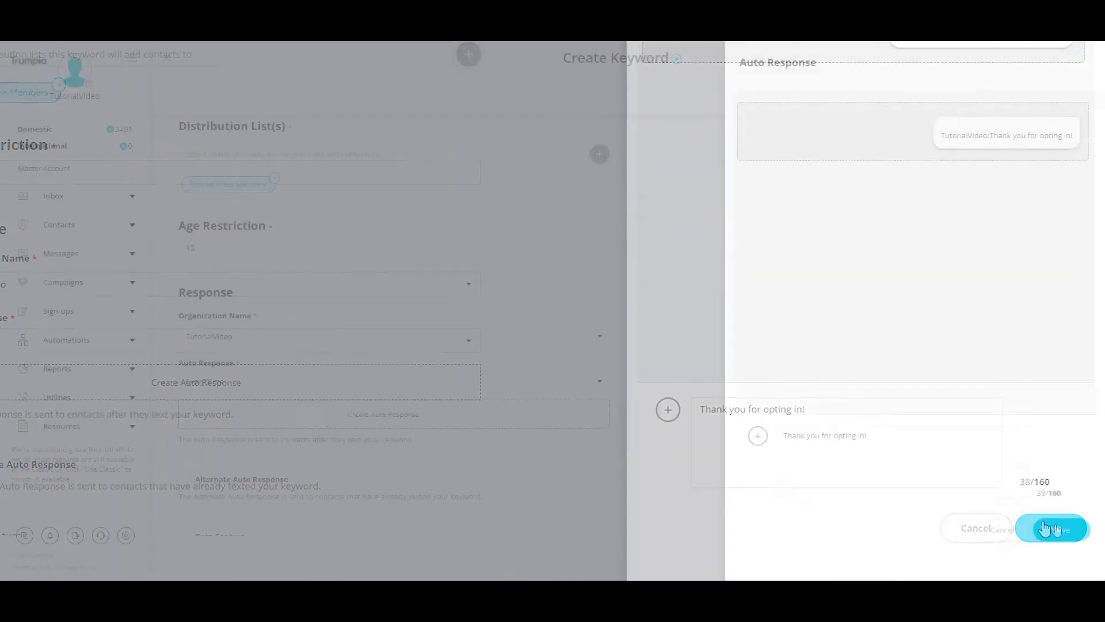
click(1046, 528)
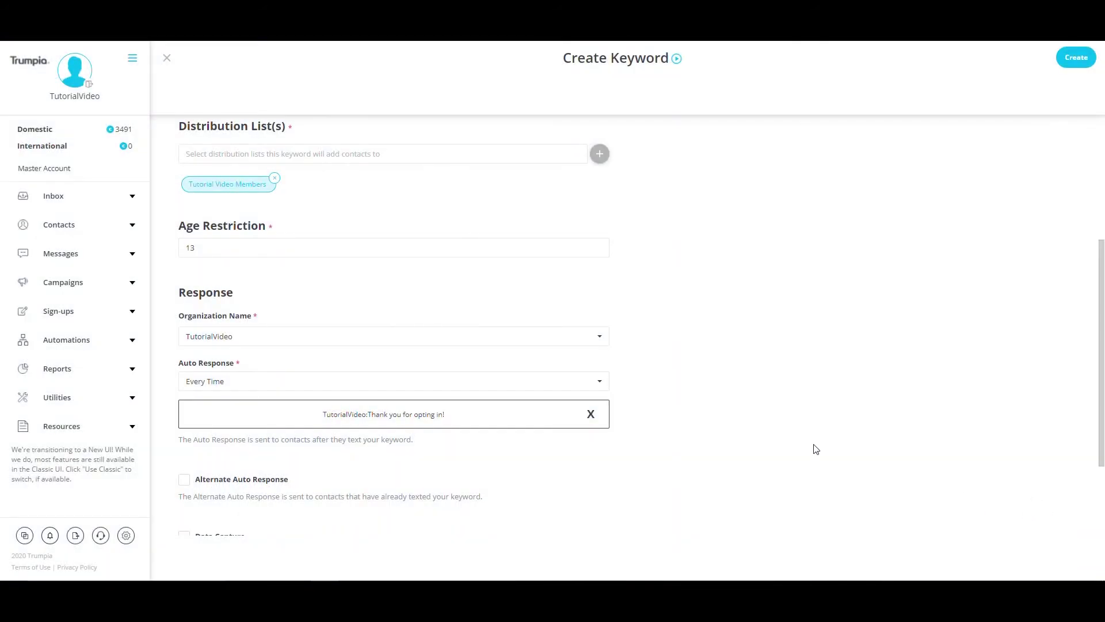
scroll(719, 363, down, 2)
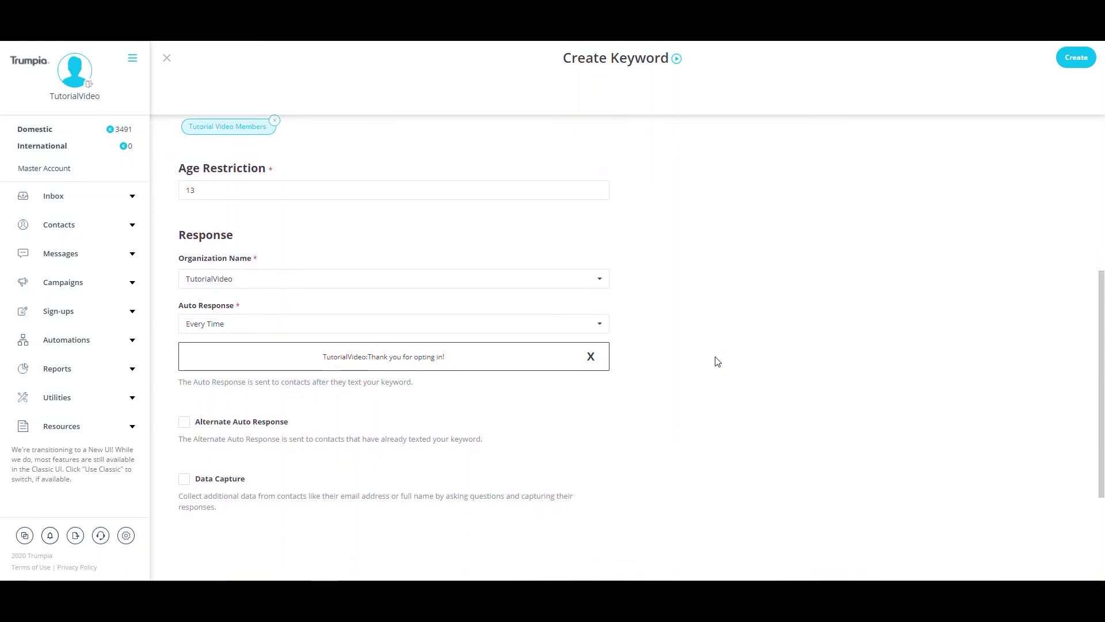
scroll(717, 362, down, 2)
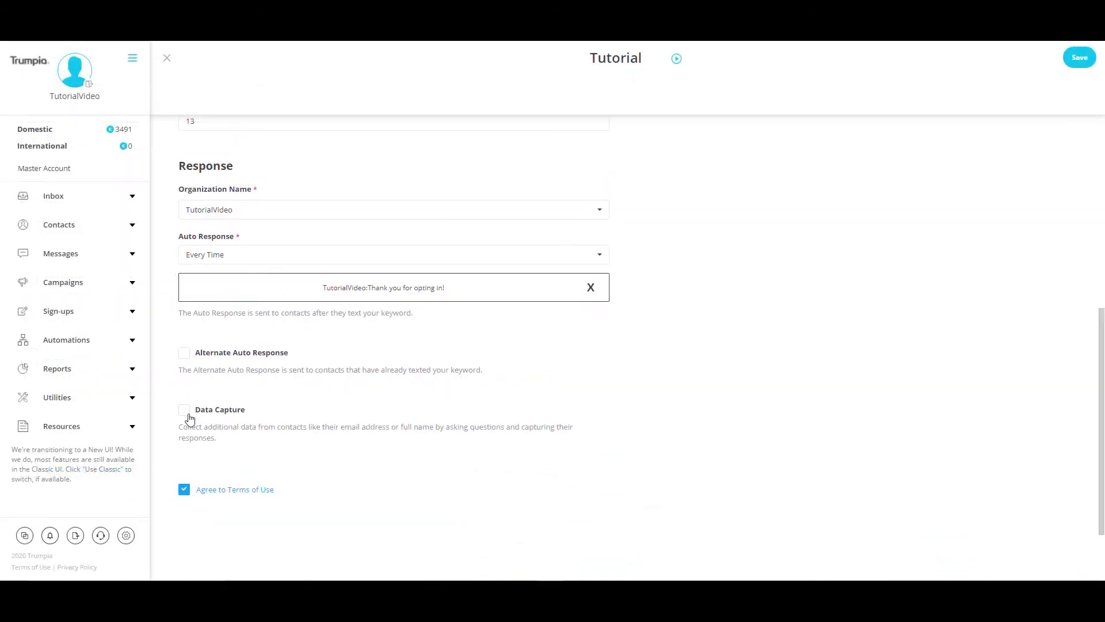
- Enable data capture for First Name, keeping its default thank-you message
click(32, 358)
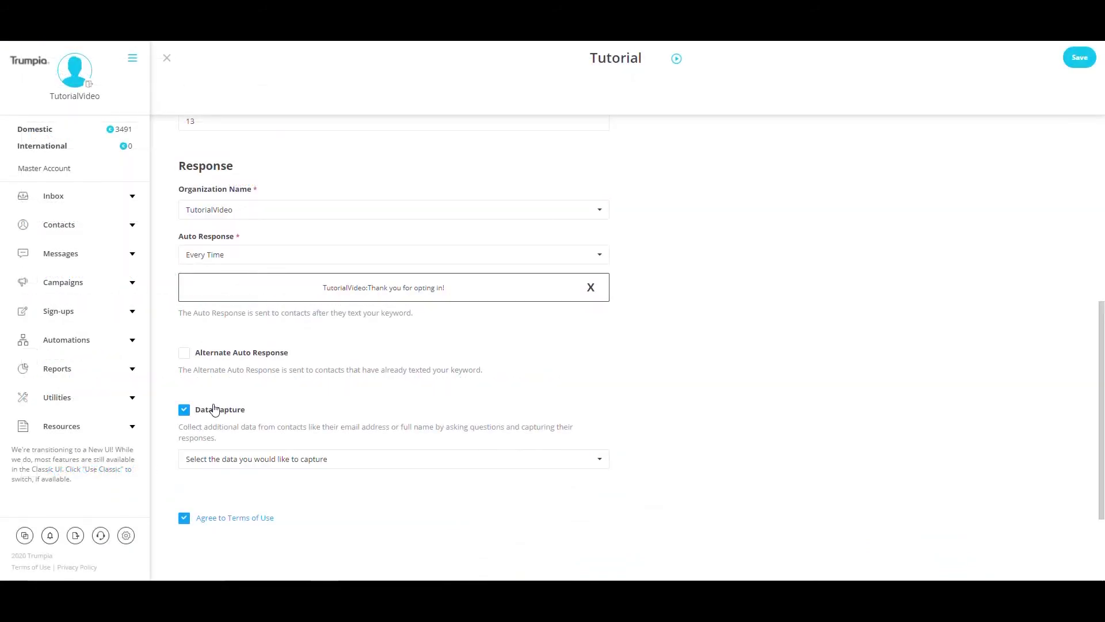
scroll(350, 397, down, 1)
click(300, 431)
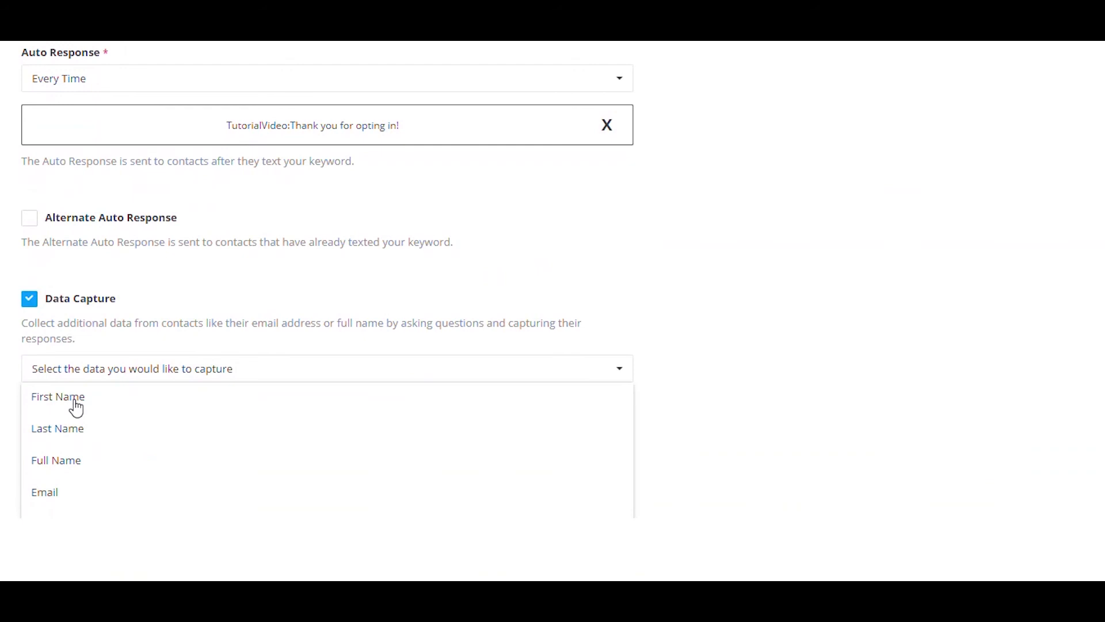
click(77, 408)
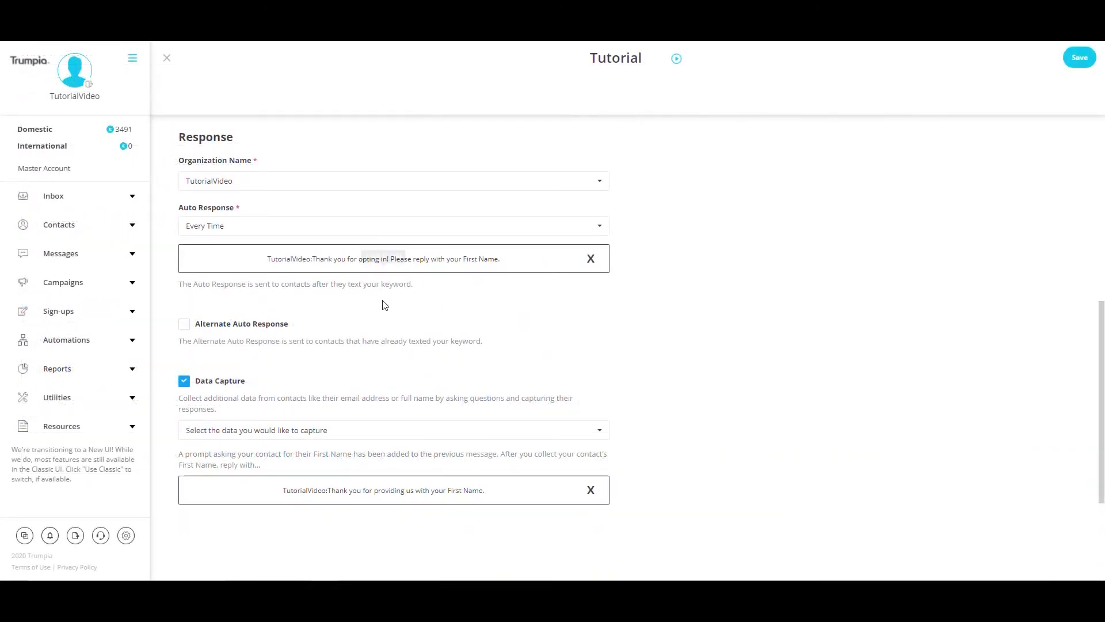
click(396, 498)
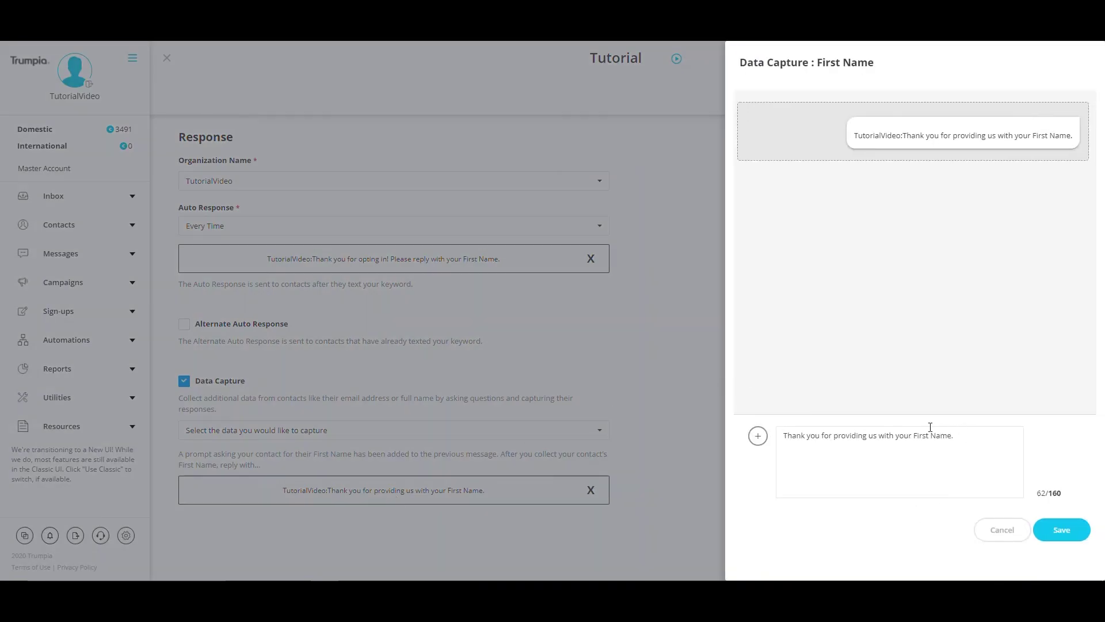
click(1067, 539)
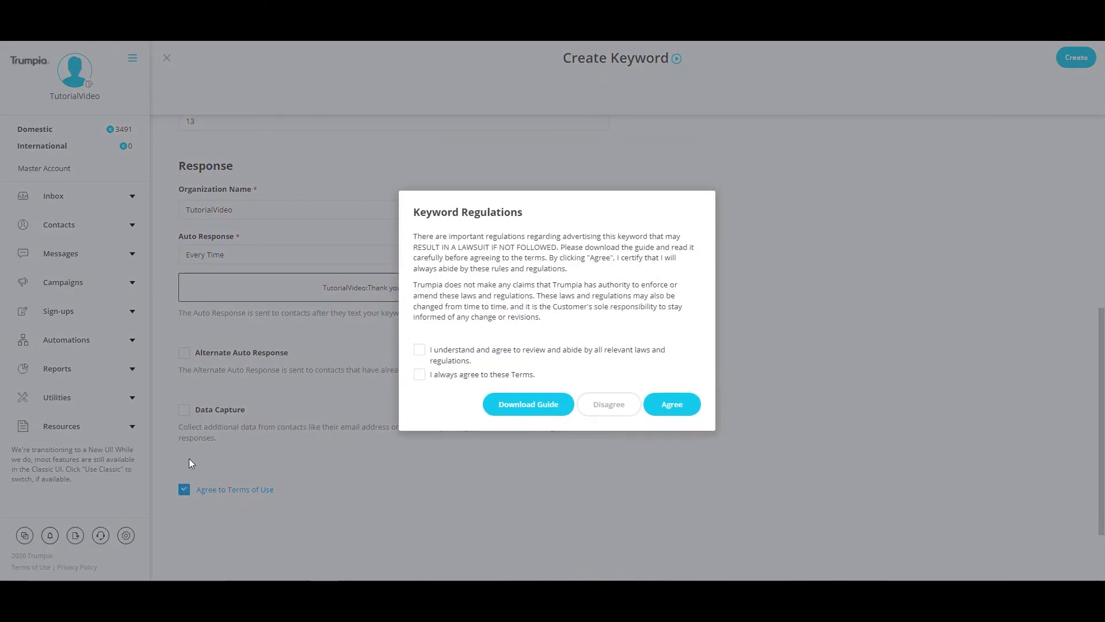
- Accept both keyword regulation terms and create the Tutorial keyword
click(419, 350)
click(420, 375)
click(671, 404)
scroll(950, 305, up, 1)
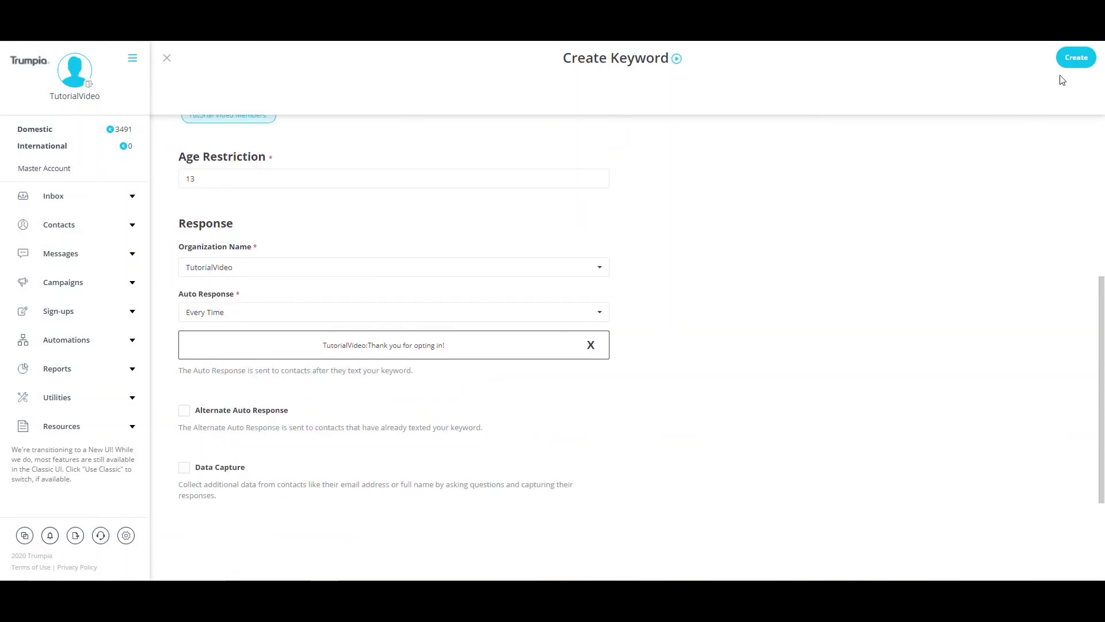
click(1066, 64)
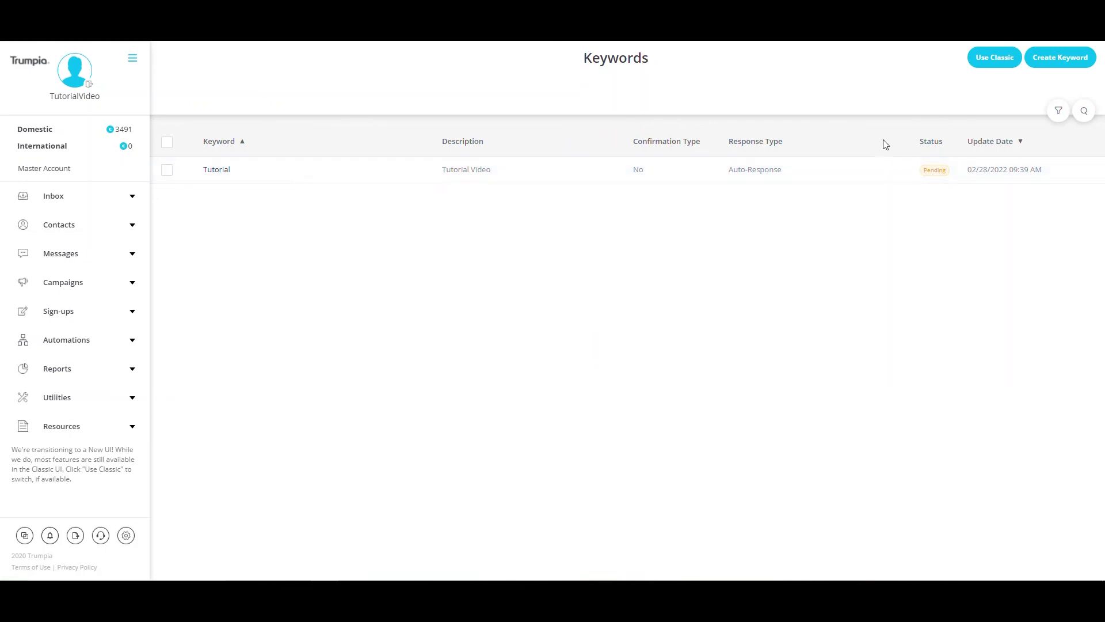
- Open and close the status filter options until Tutorial shows Active
click(1058, 112)
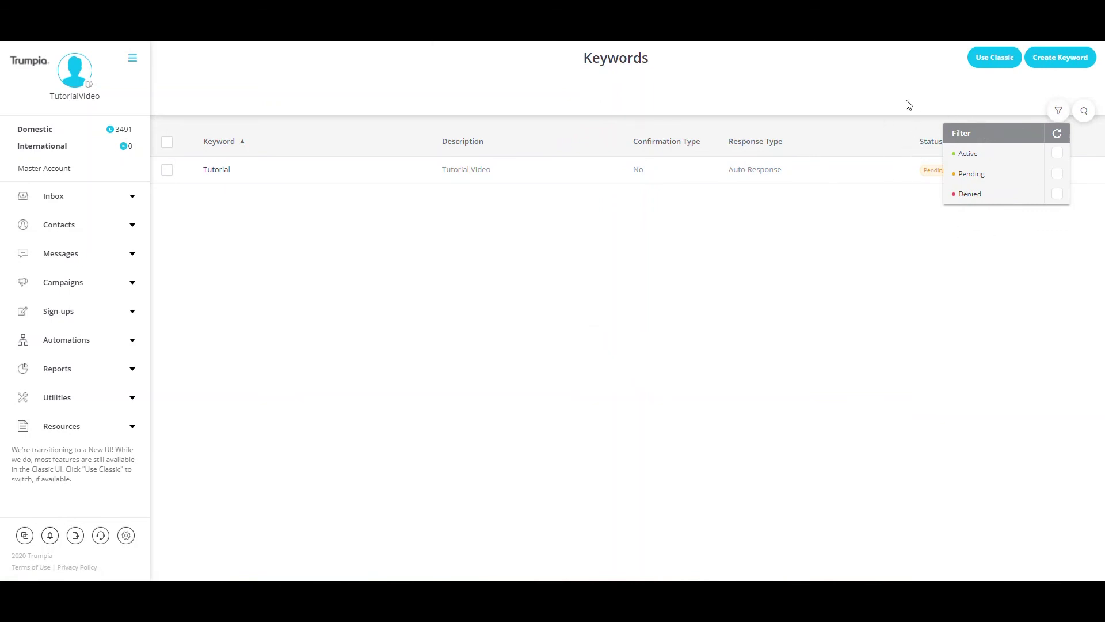
click(1058, 110)
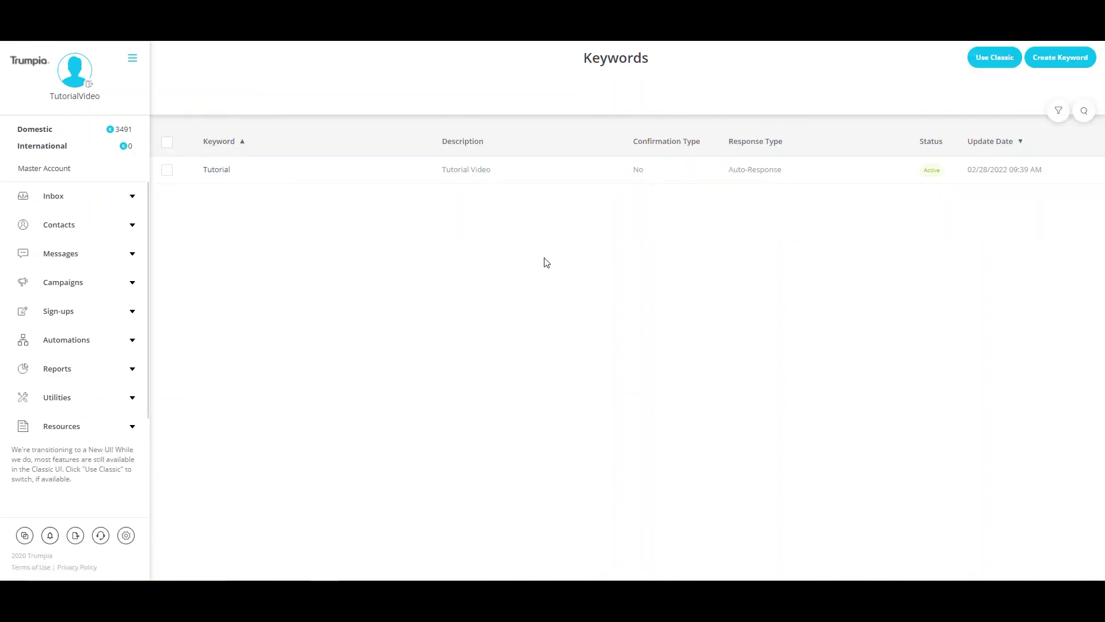
- Apply the Active status filter to the Keywords list, keeping the Tutorial keyword visible
click(1057, 111)
click(1056, 153)
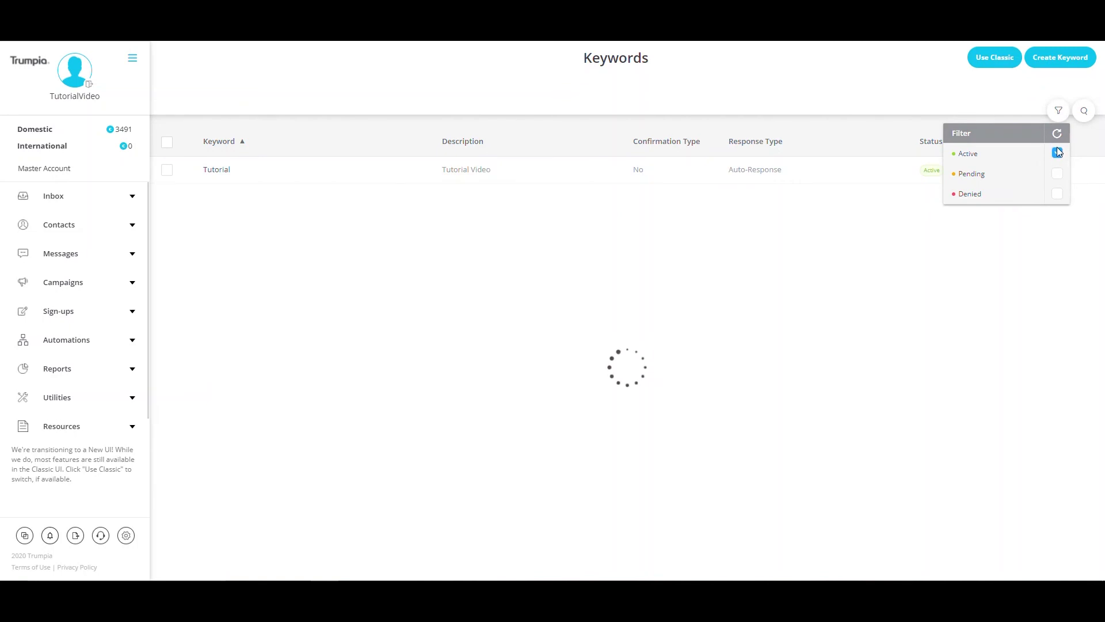
click(1057, 153)
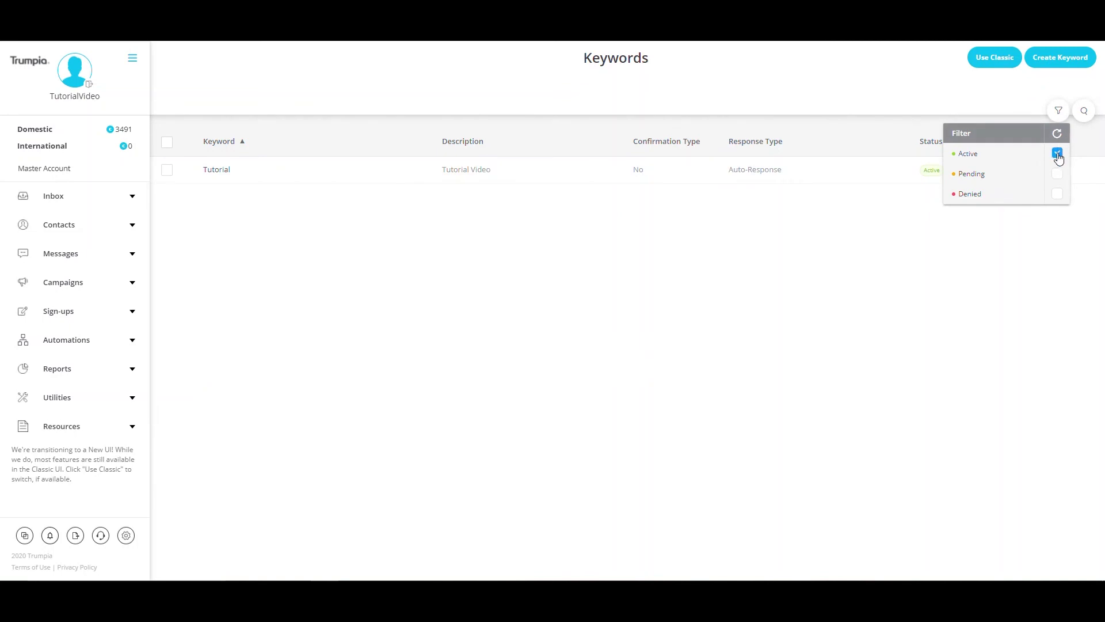